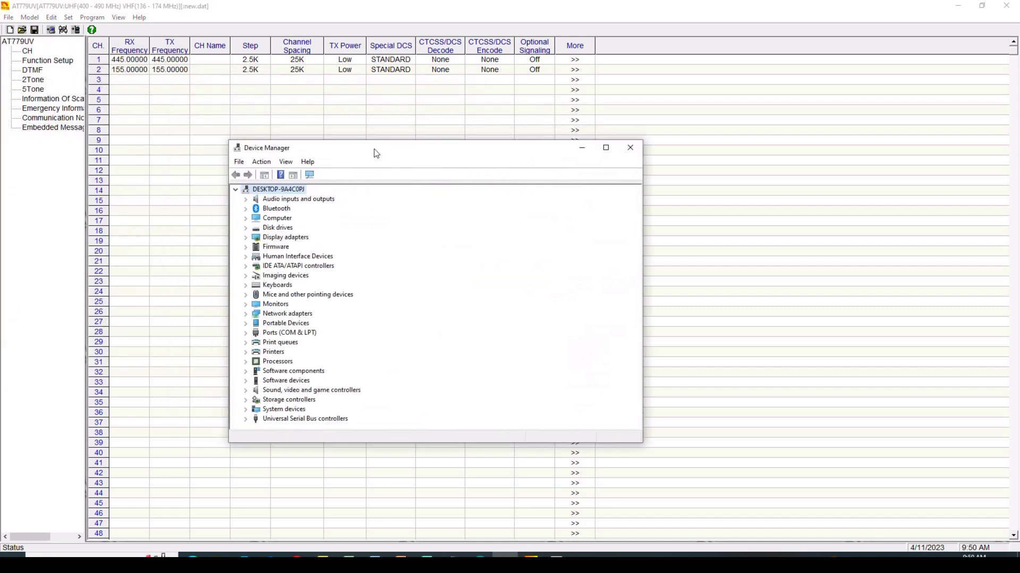
Find the Prolific USB-to-Serial cable on COM9 under Ports, then close Device Manager.
click(246, 335)
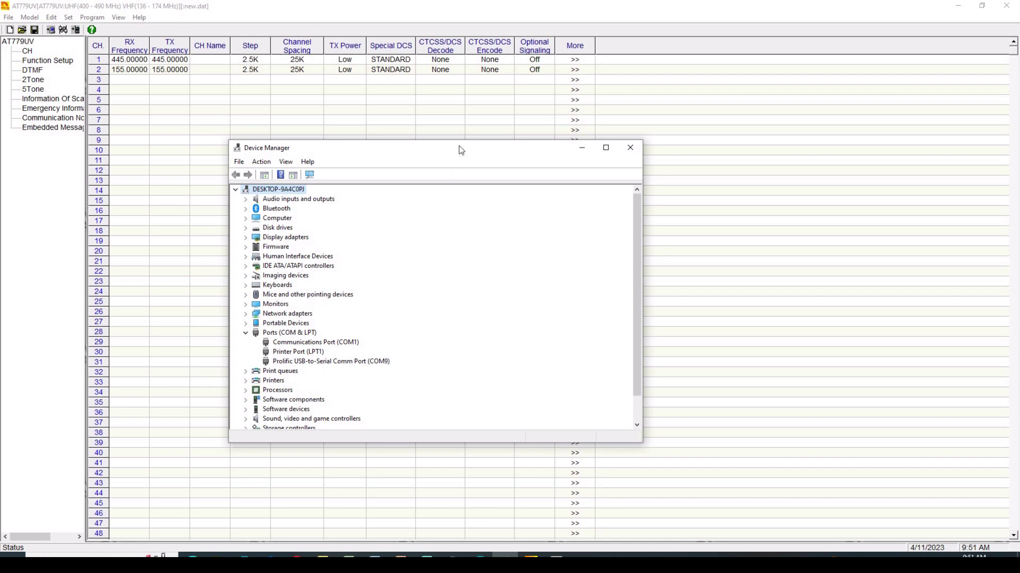
key(alt+F4)
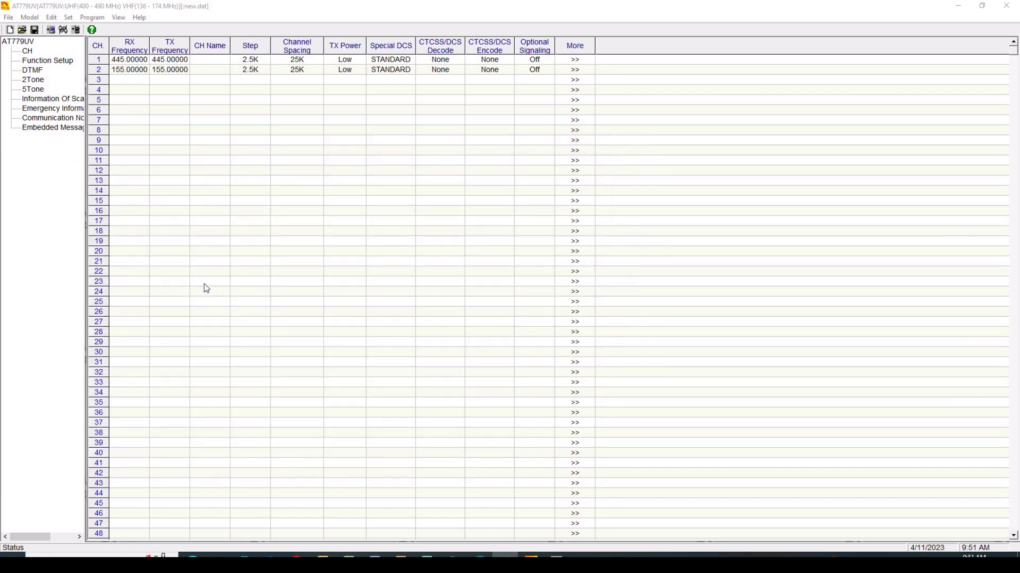
click(9, 18)
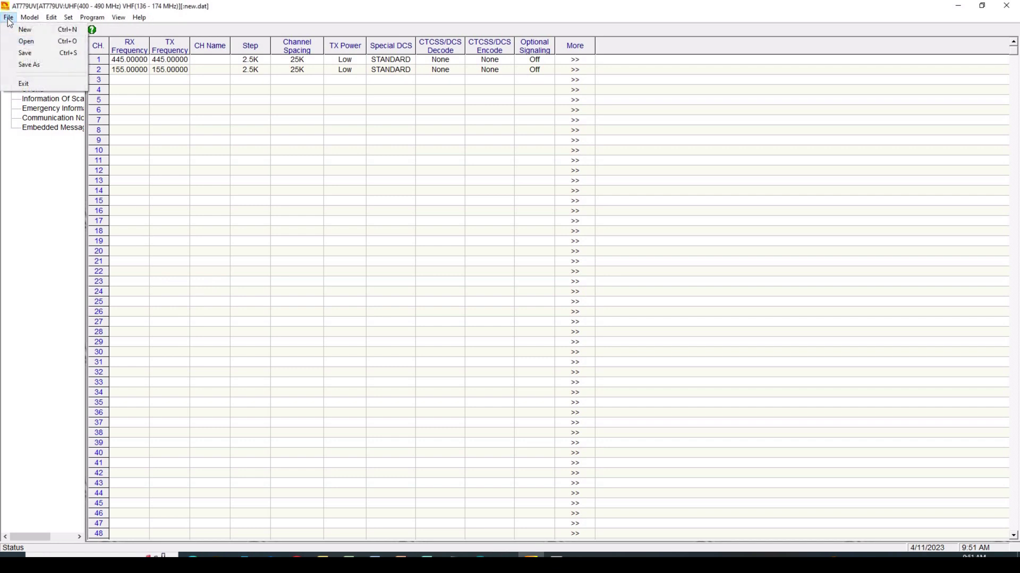
mouse_move(28, 22)
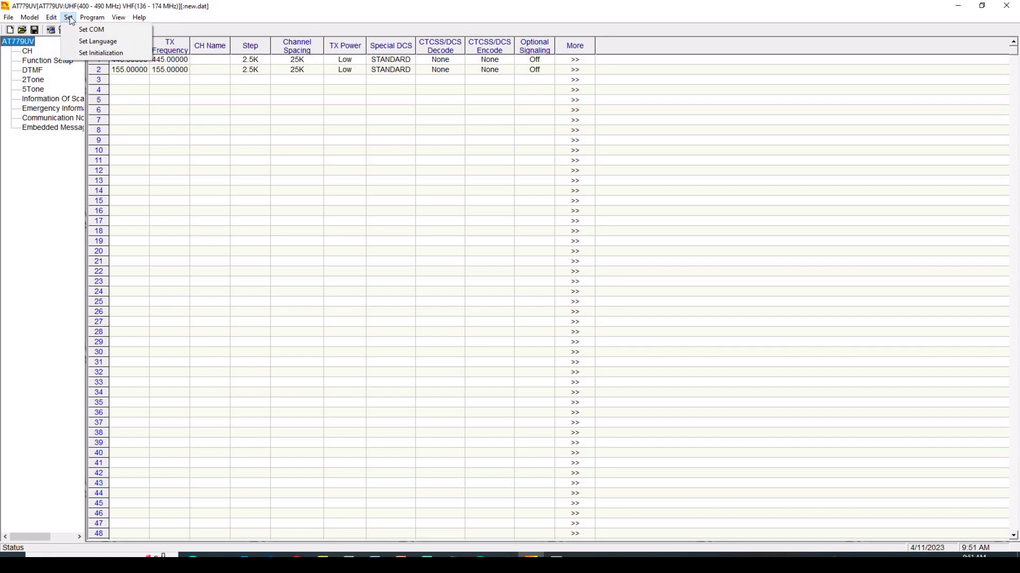
mouse_move(119, 19)
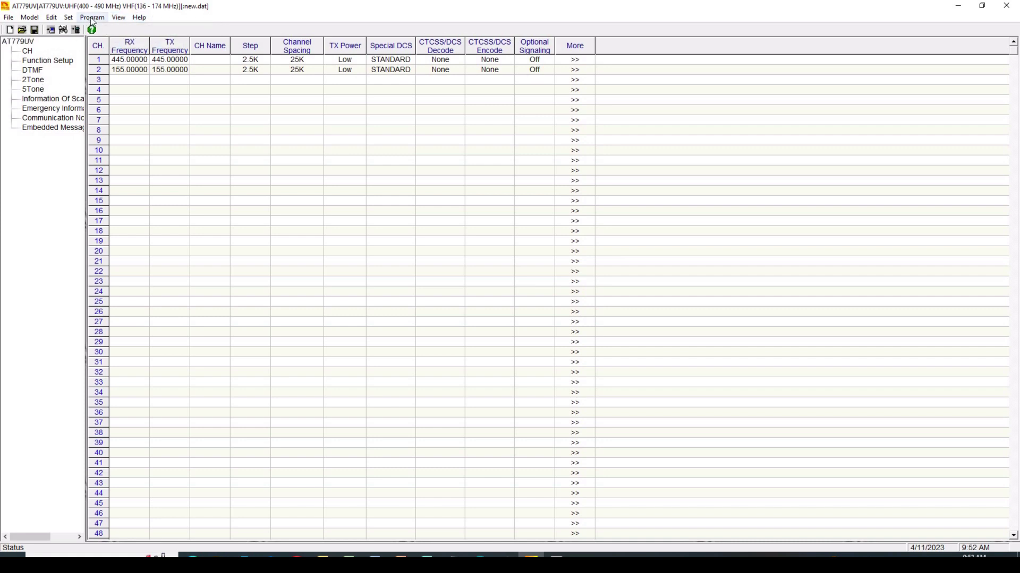
Confirm COM9 as the Comm port in the Set COM dialog and accept it.
click(68, 18)
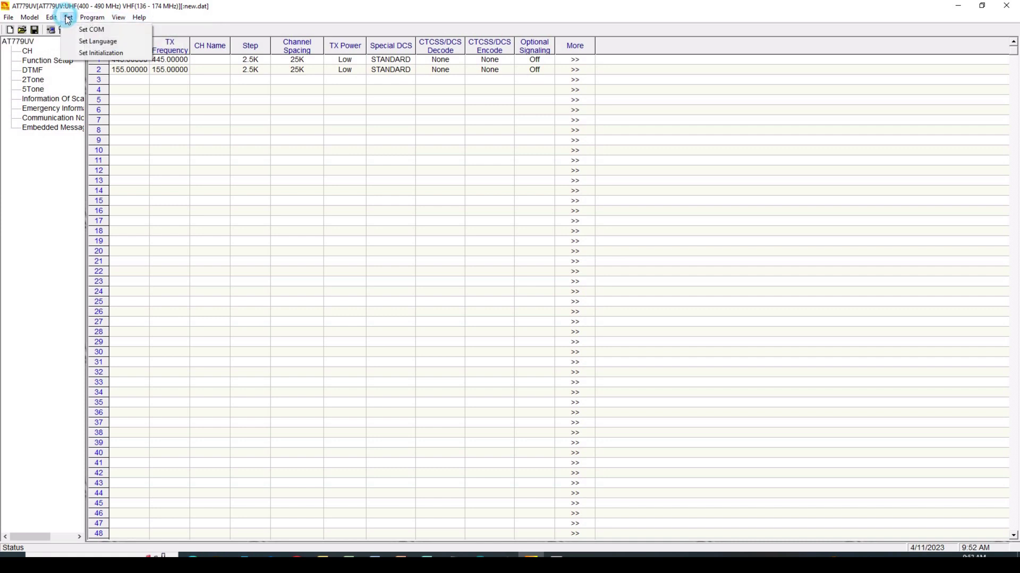
click(94, 30)
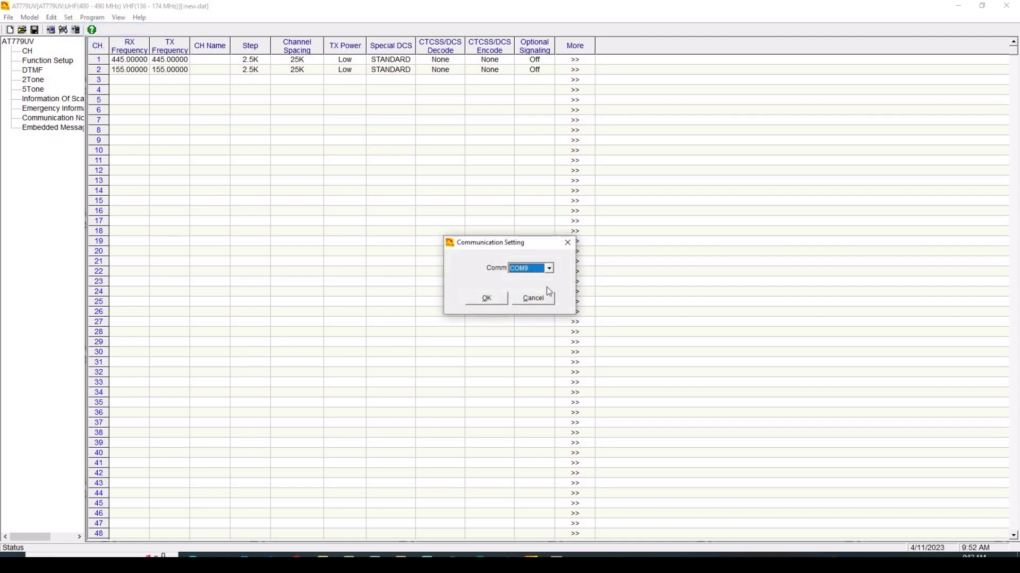
click(487, 298)
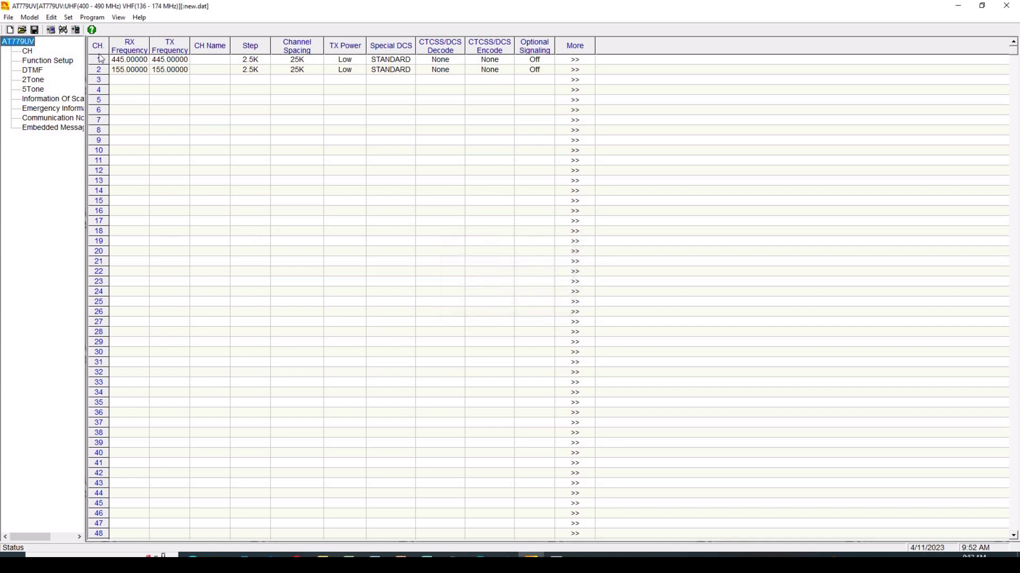
Read the radio's data, filling the table with 26 named VHF and UHF channels.
click(91, 19)
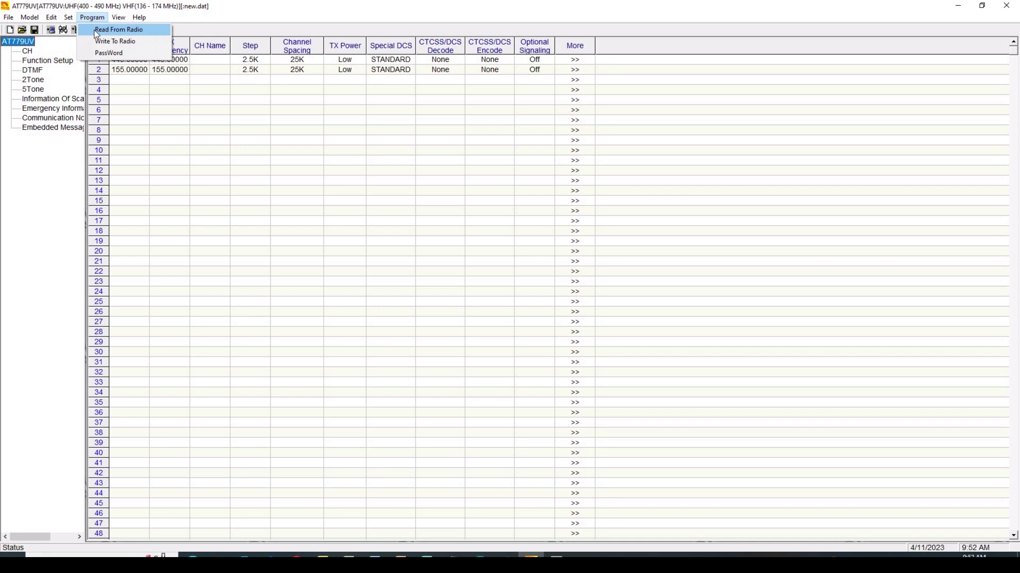
click(94, 30)
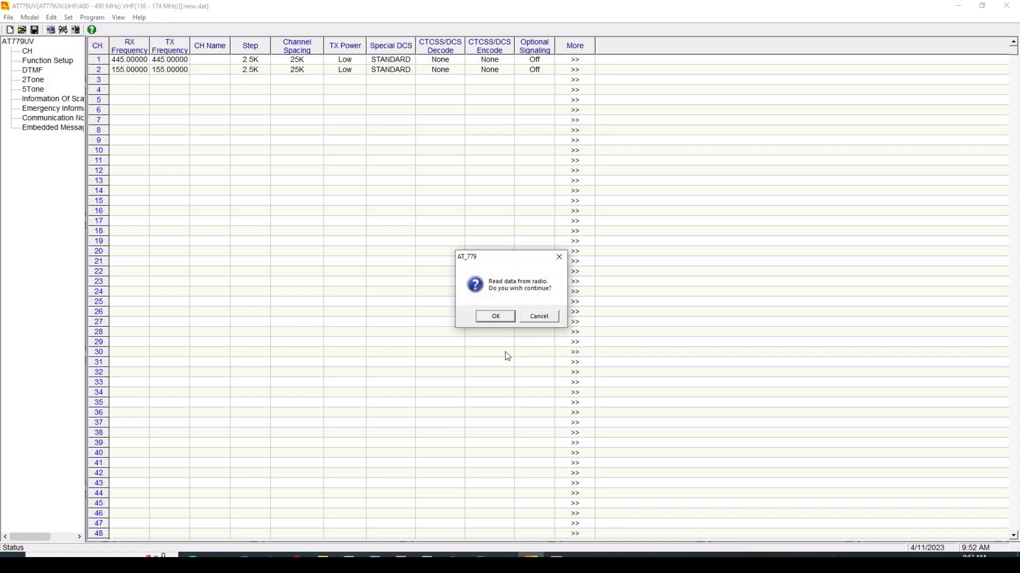
click(495, 317)
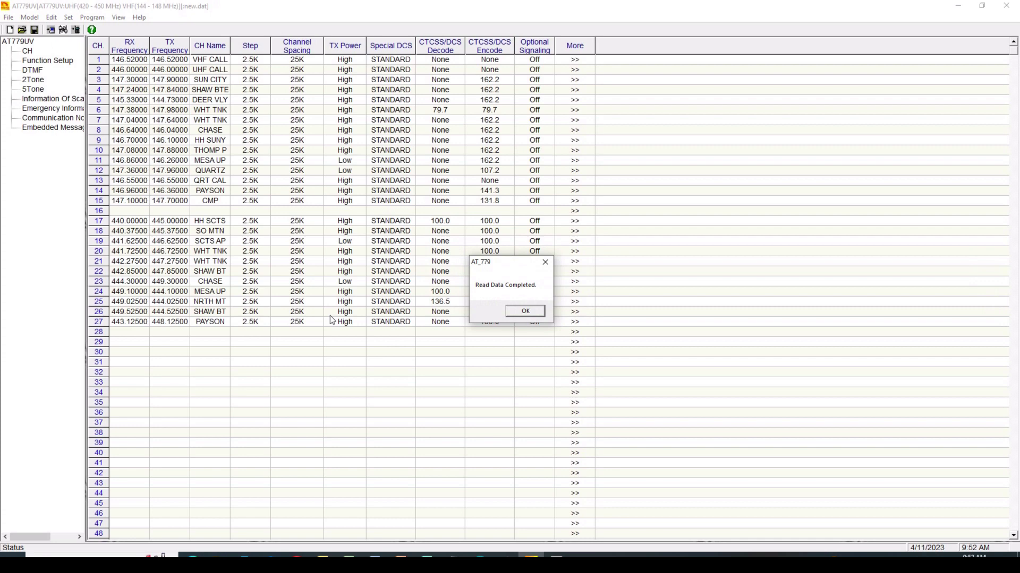
click(528, 312)
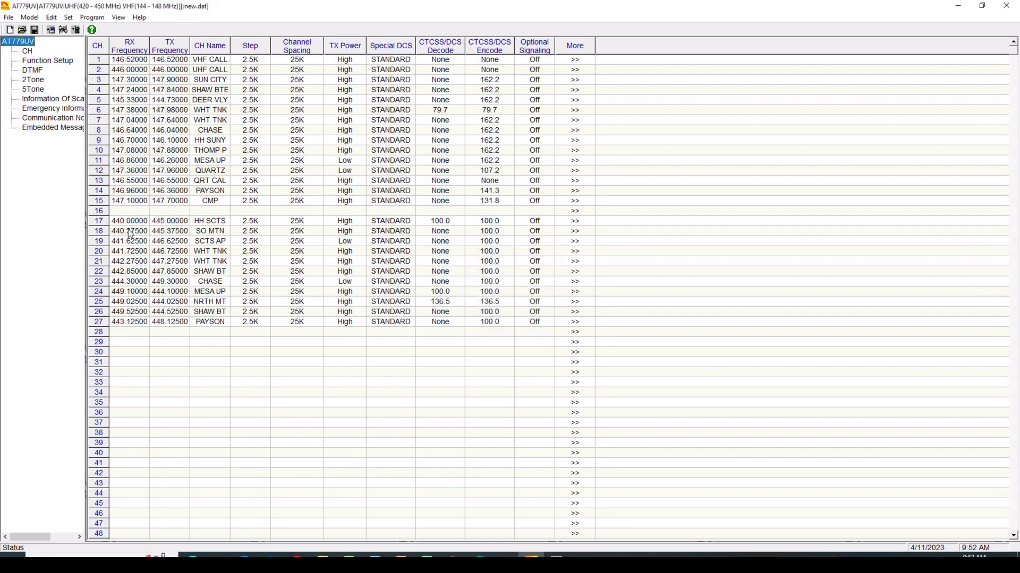
Enter 443.1250 as channel 29's receive frequency in the channel list.
click(27, 51)
click(124, 343)
text(443.1250)
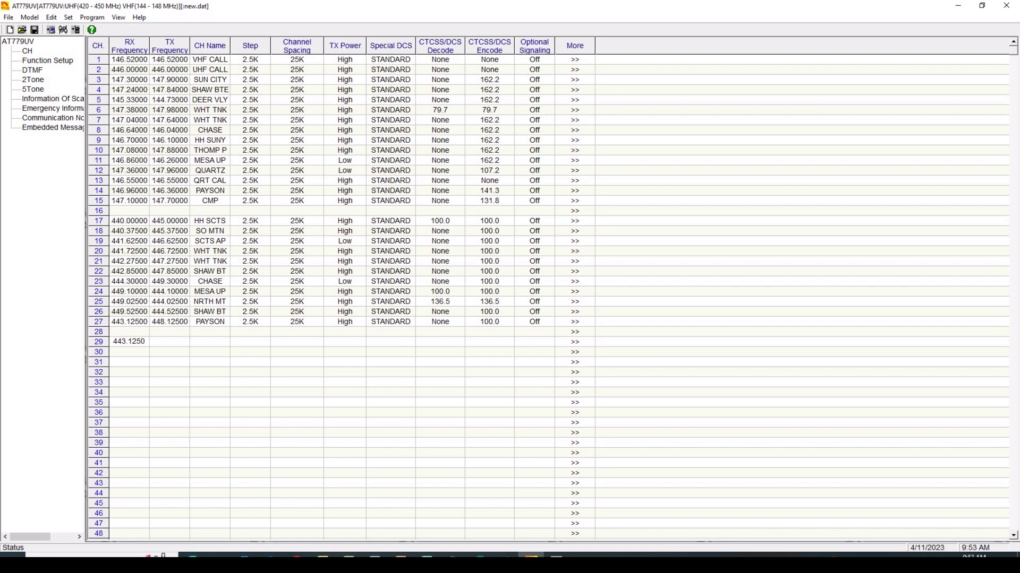
click(167, 361)
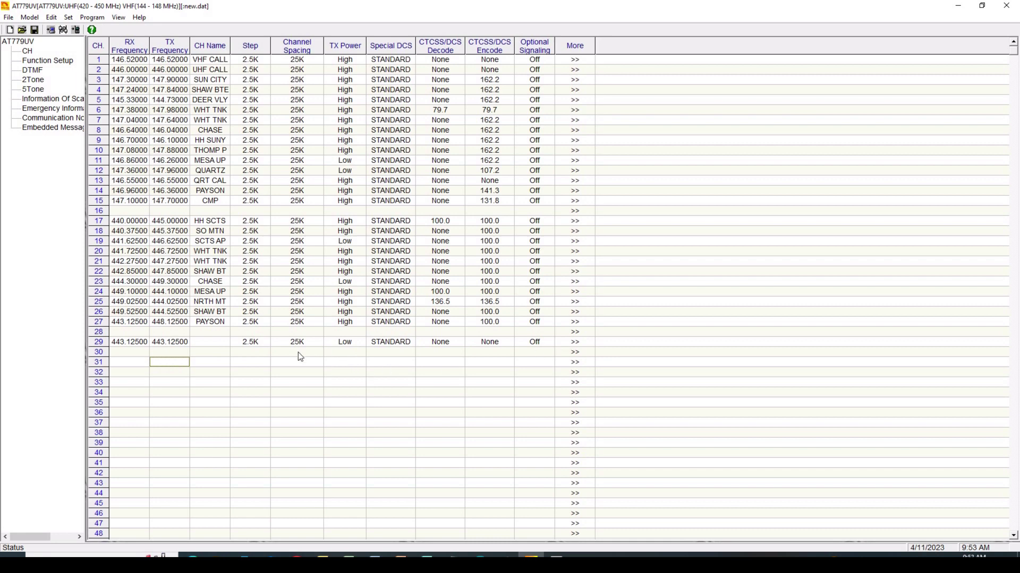
Set channel 29's TX Power to High and edit its transmit frequency to 448.12500.
click(344, 344)
click(344, 345)
click(361, 346)
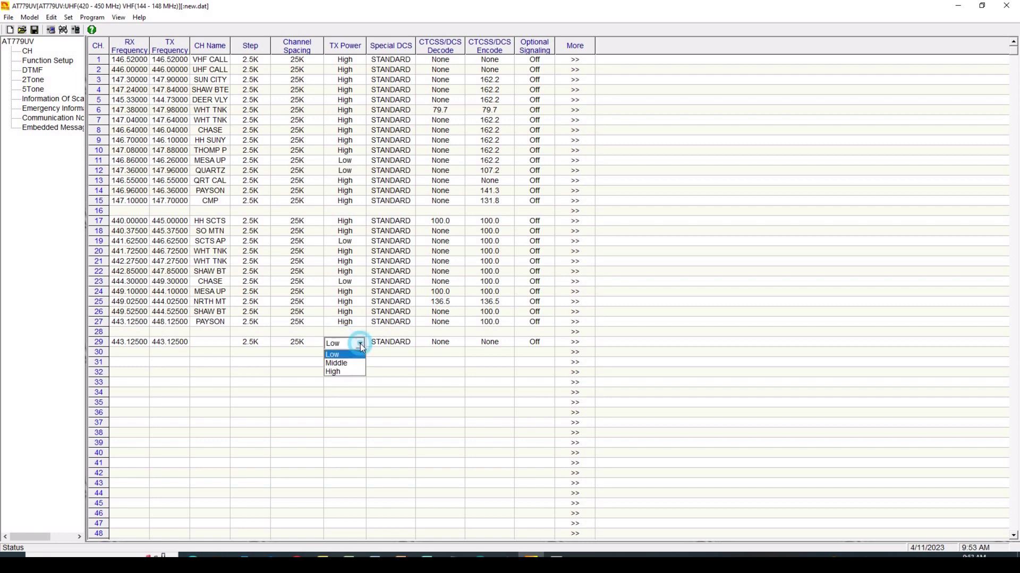
click(331, 373)
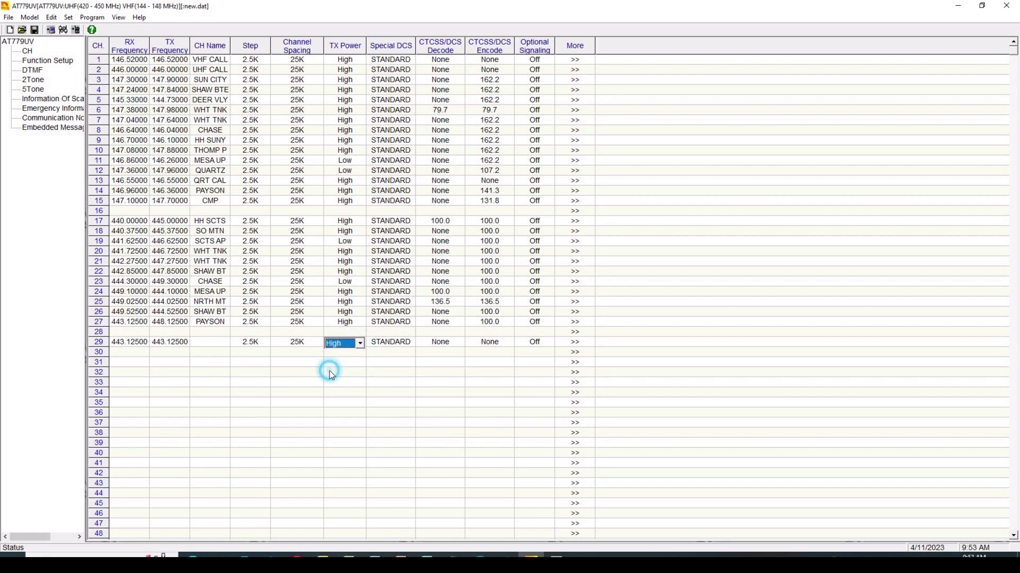
click(166, 344)
click(166, 340)
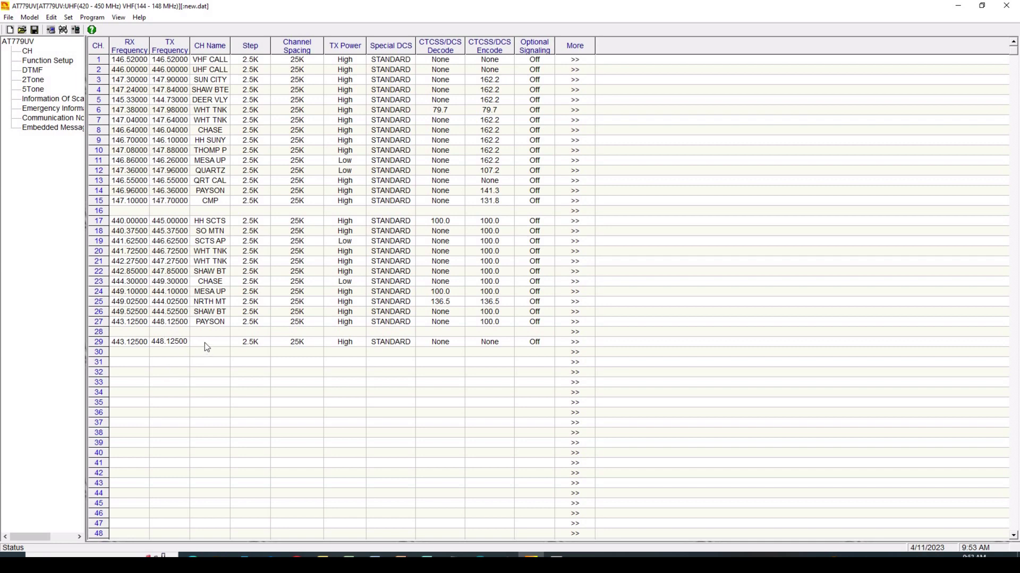
Name channel 29 'Payson' and open its Channel Edit dialog via the >> button.
click(202, 341)
text(Payson)
click(572, 344)
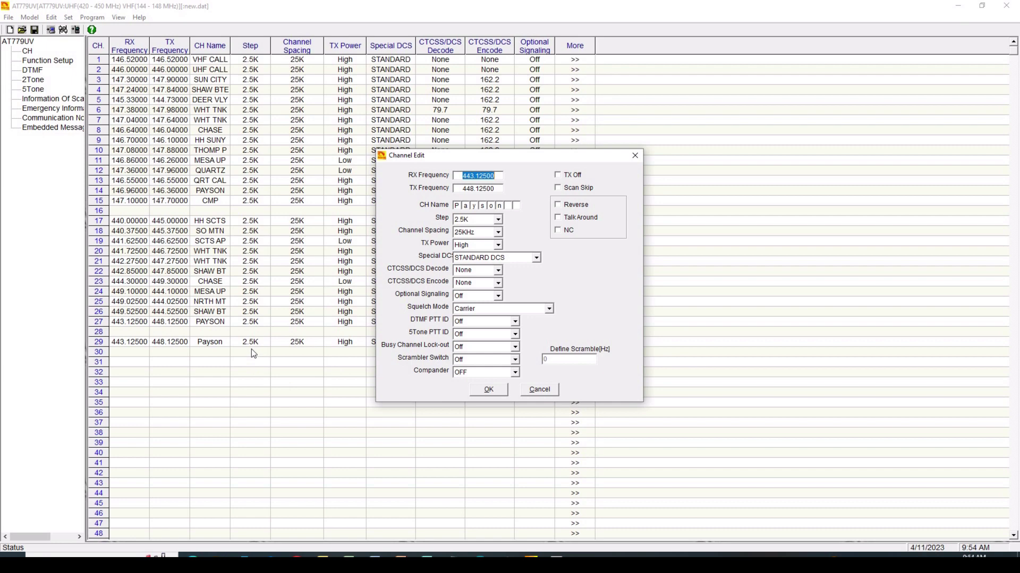
Set channel 29's CTCSS/DCS Encode tone to 100.0 and apply the Channel Edit settings.
drag(524, 158, 688, 154)
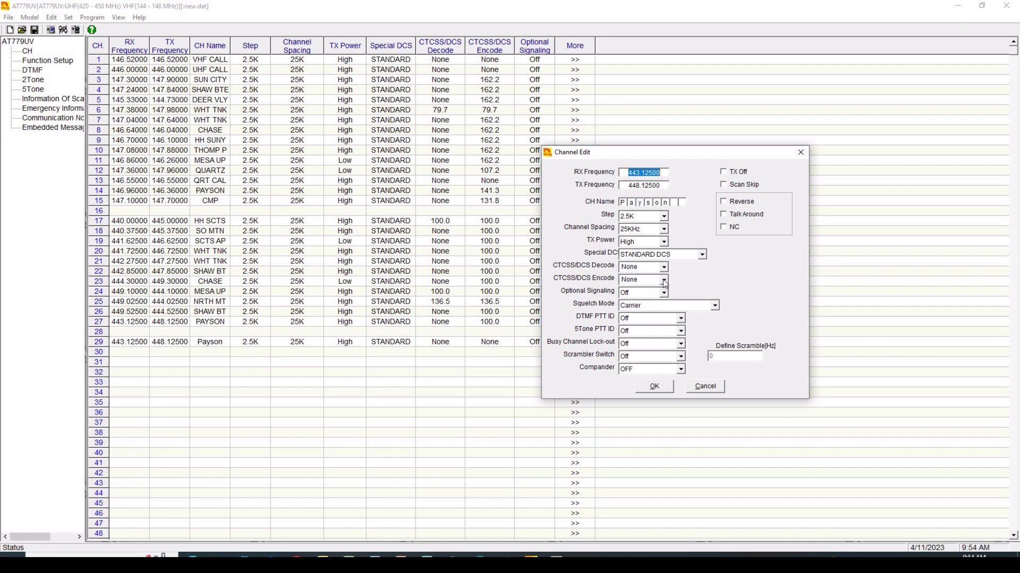
click(664, 279)
scroll(646, 312, down, 9)
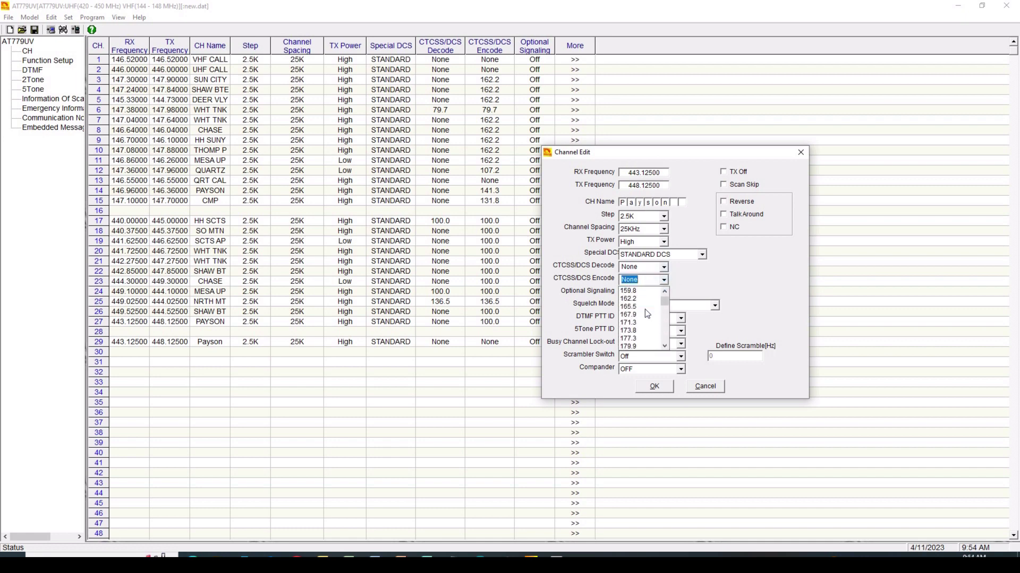
scroll(633, 308, up, 5)
click(629, 291)
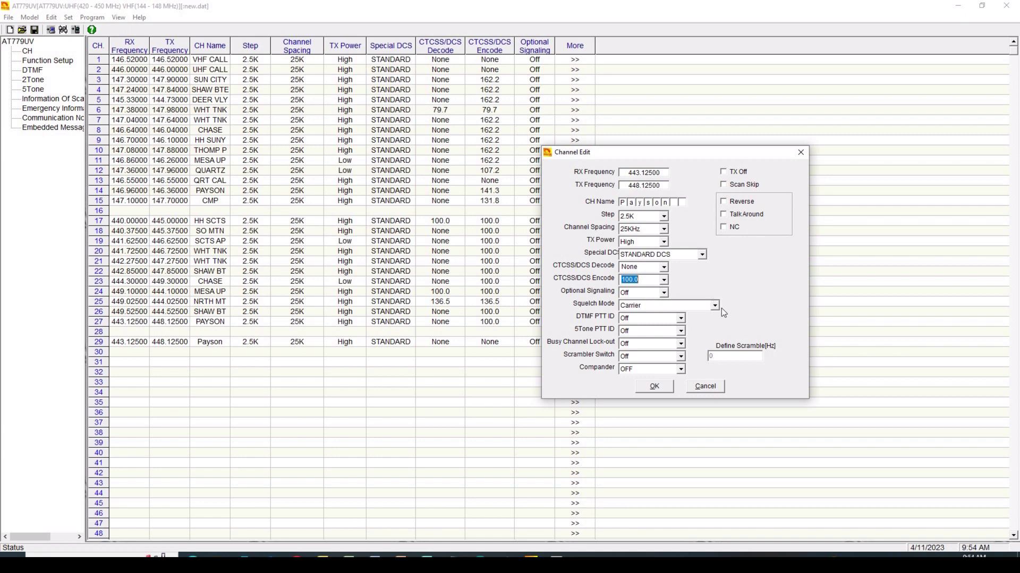
click(655, 386)
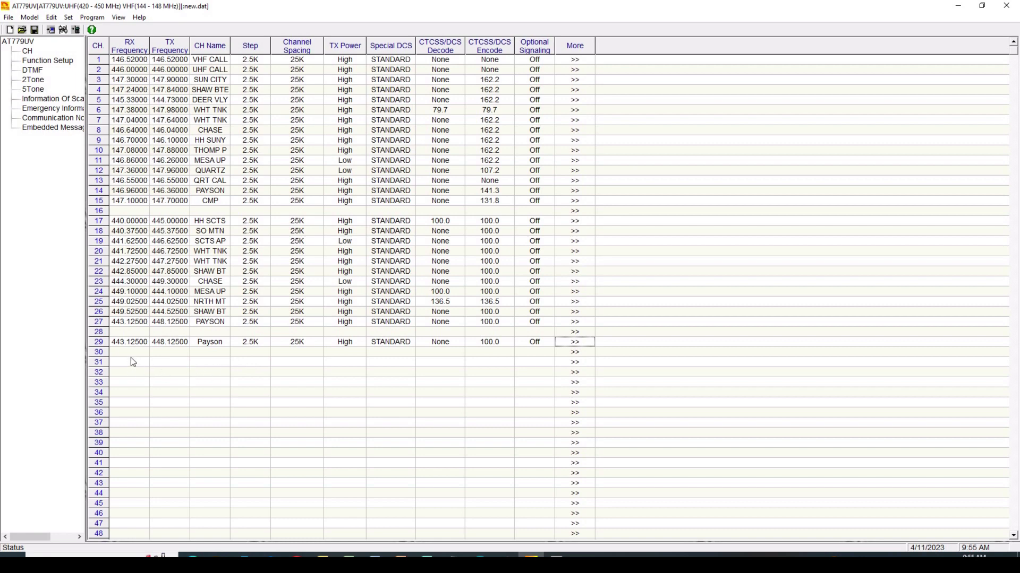
Delete channel 29's receive frequency so the channel list ends at channel 27.
double_click(128, 343)
key(Delete)
click(187, 400)
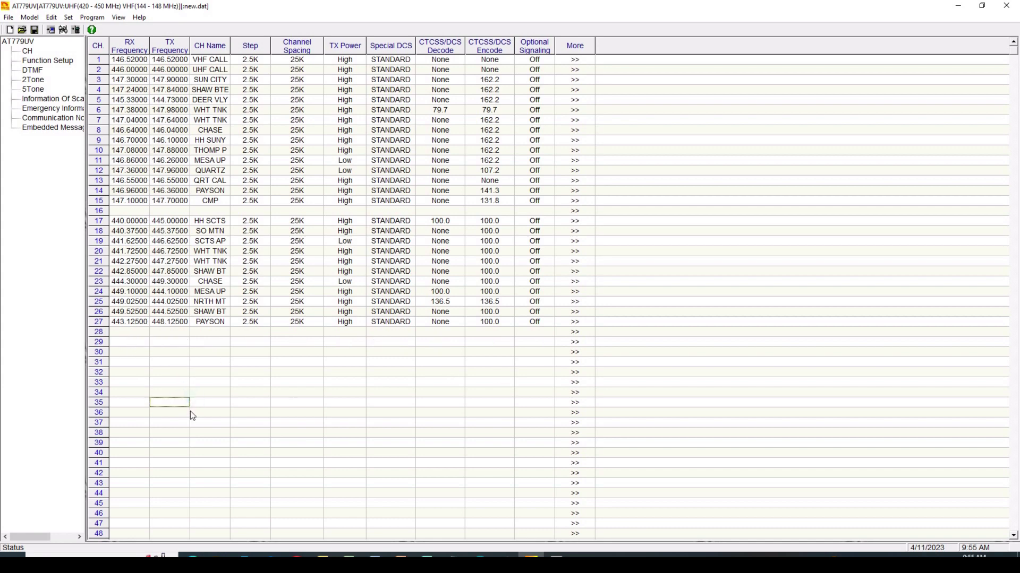
double_click(49, 60)
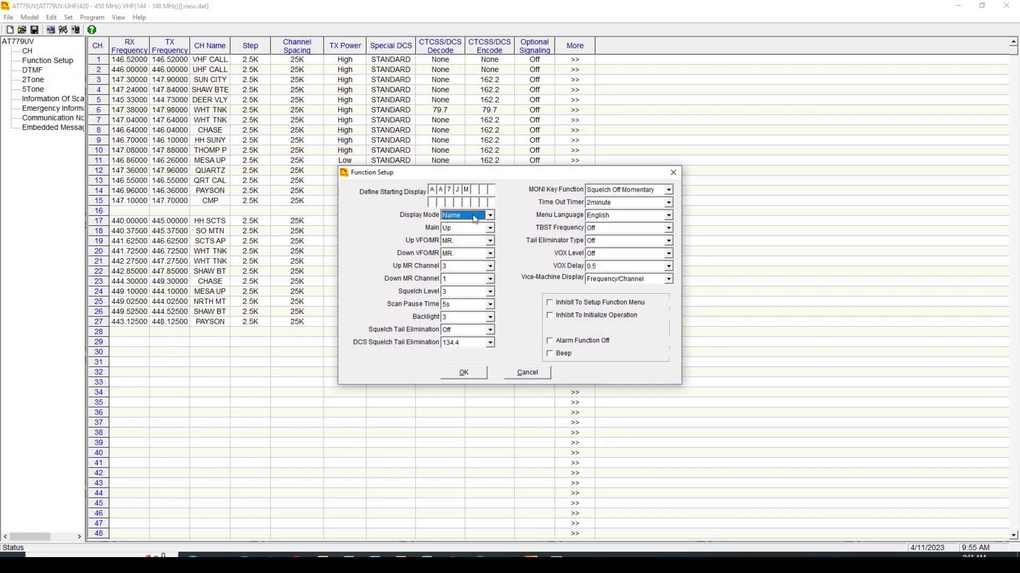
Leave Function Setup's Display Mode on Name and accept the dialog.
click(490, 215)
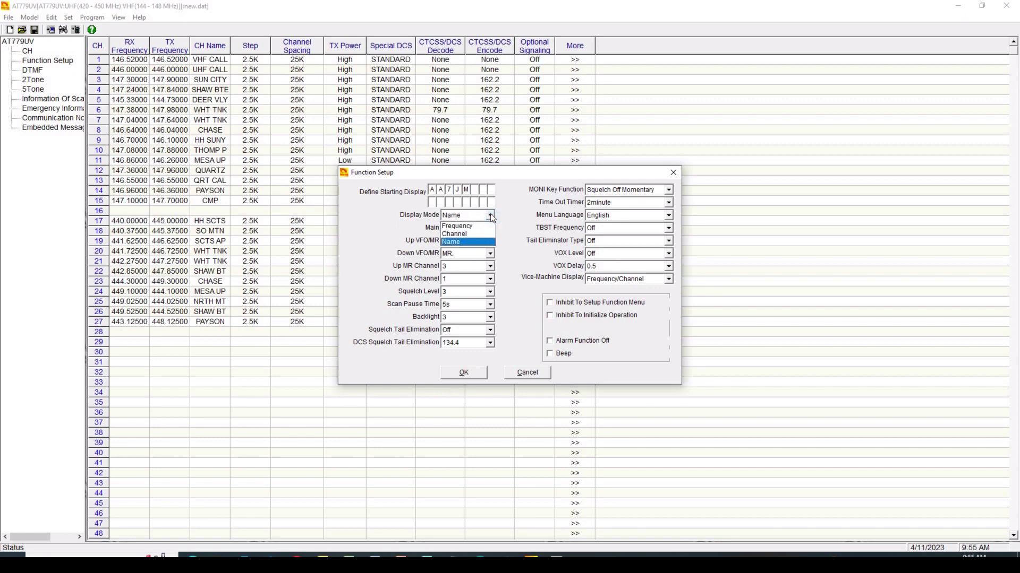
click(490, 215)
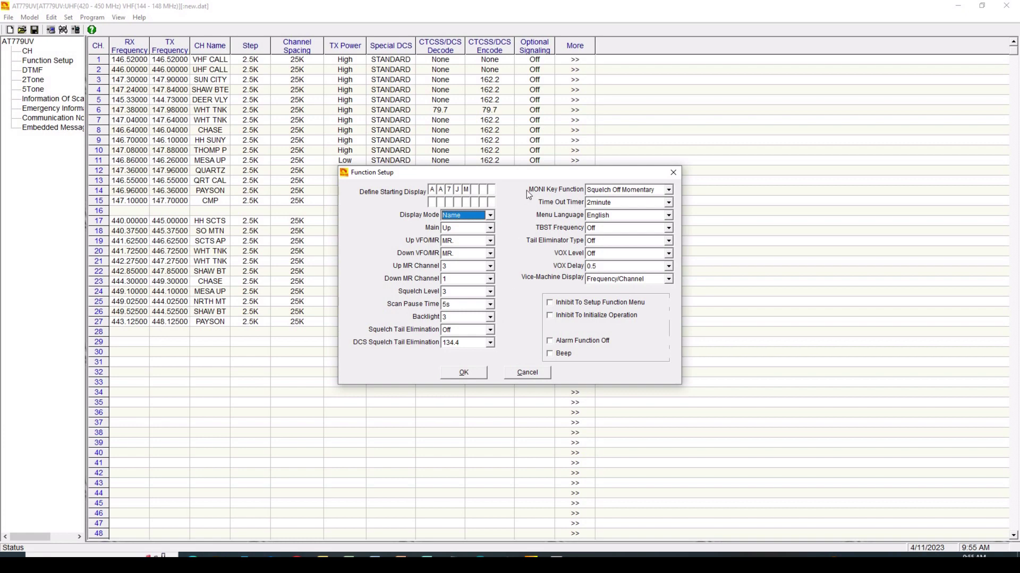
click(461, 374)
click(27, 71)
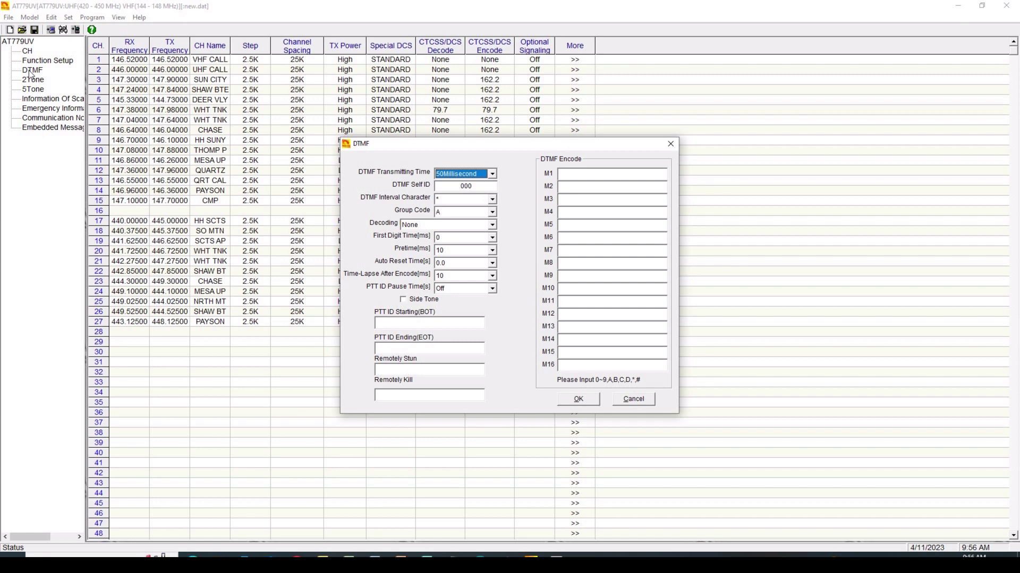
Cancel the DTMF settings, then review and close the 2Tone and 5Tone settings unchanged.
click(636, 398)
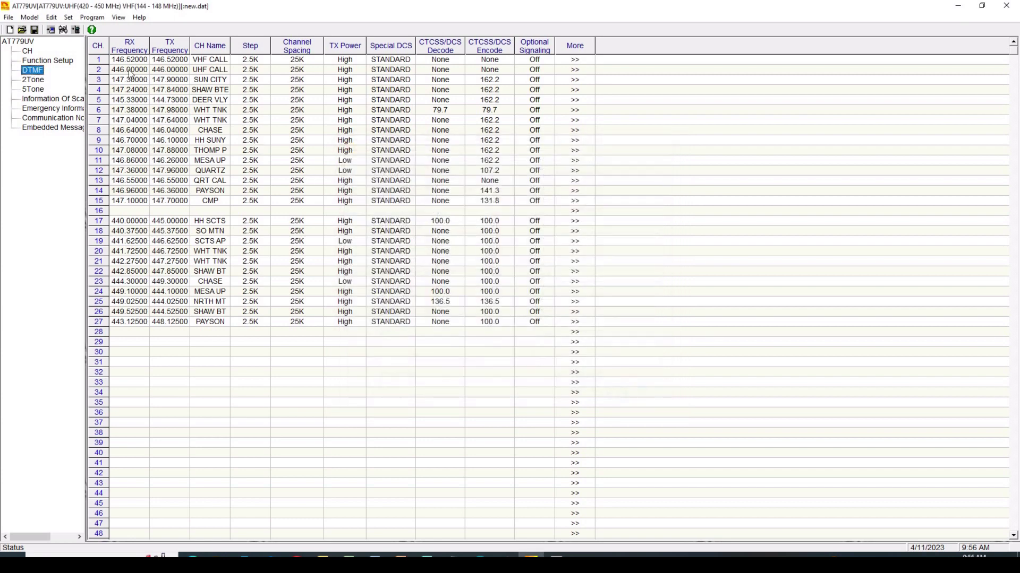
click(41, 81)
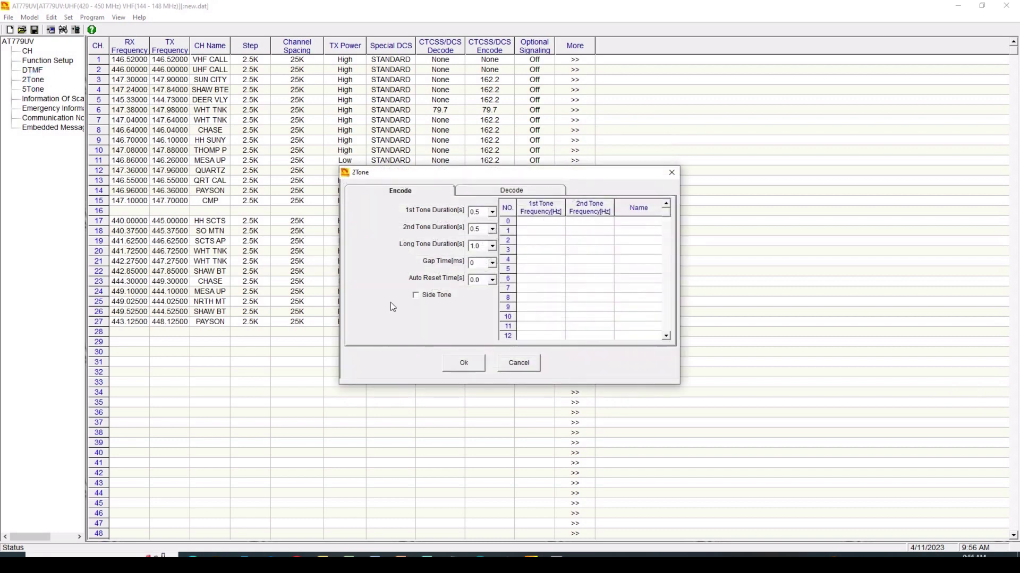
click(472, 364)
click(33, 89)
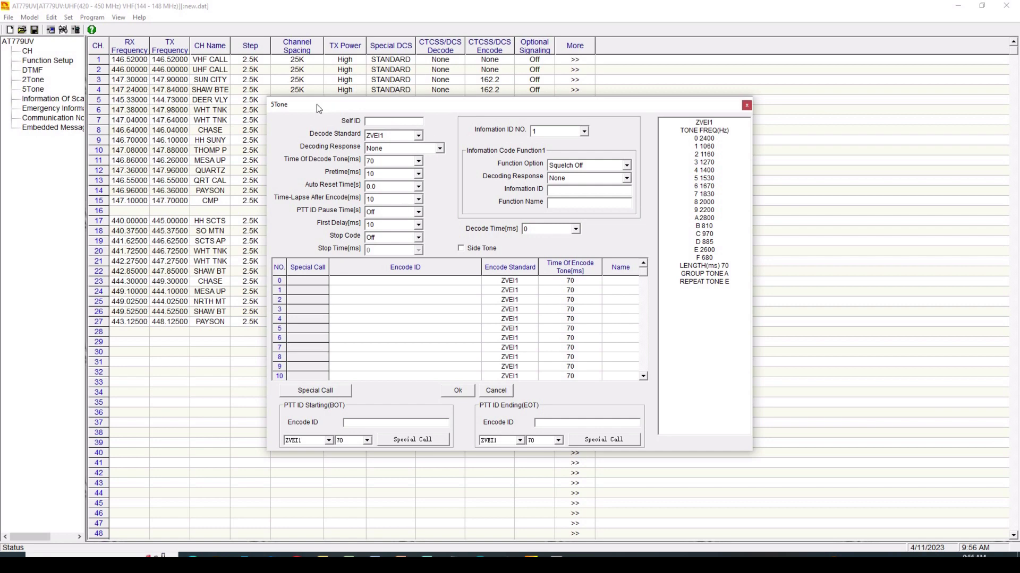
click(747, 105)
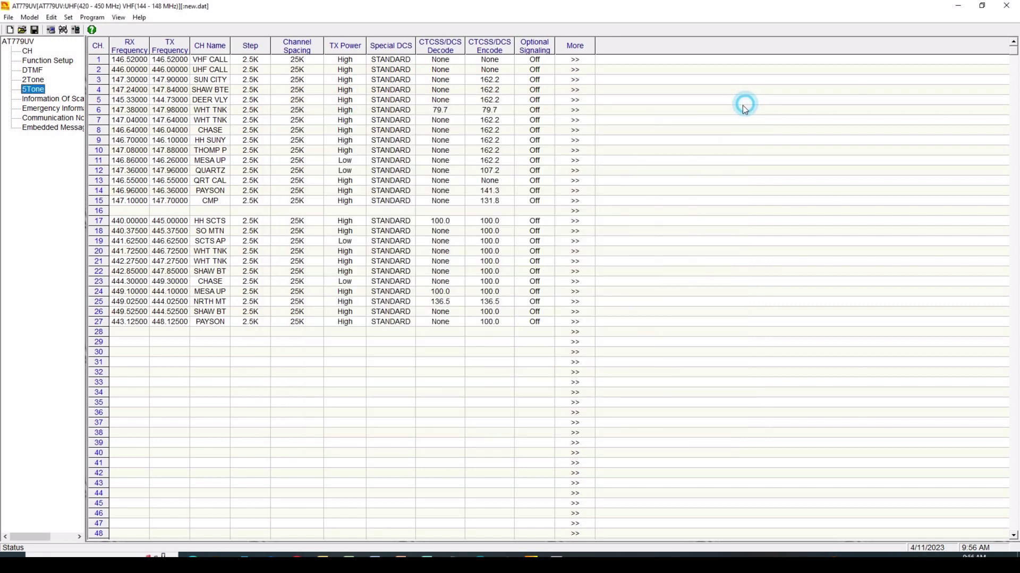
click(48, 101)
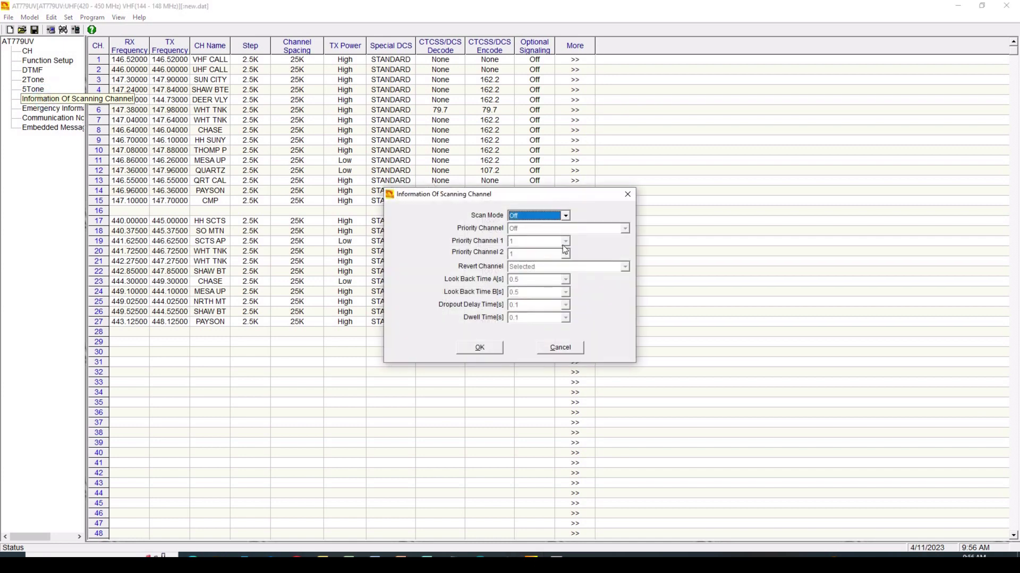
click(566, 215)
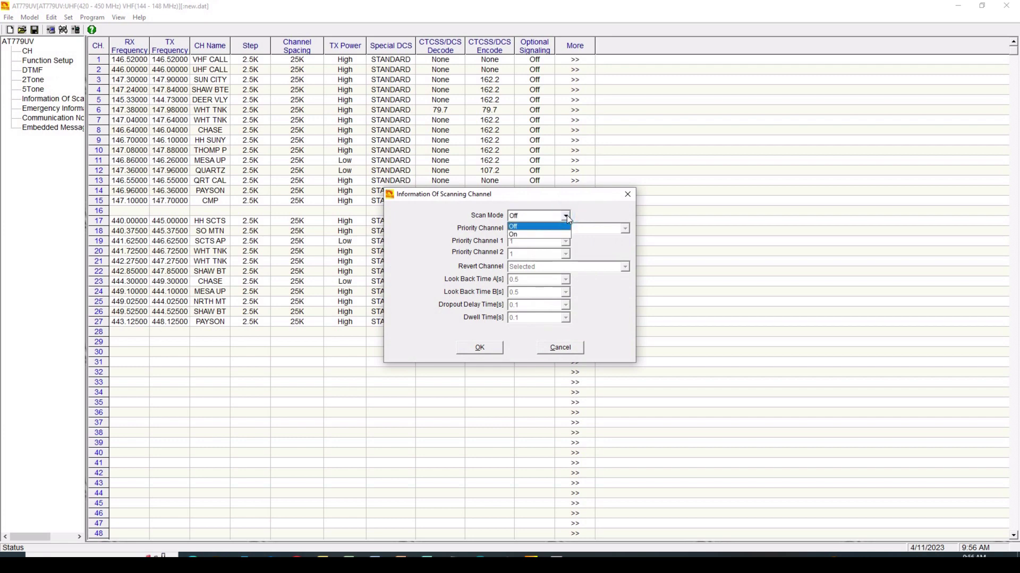
click(566, 215)
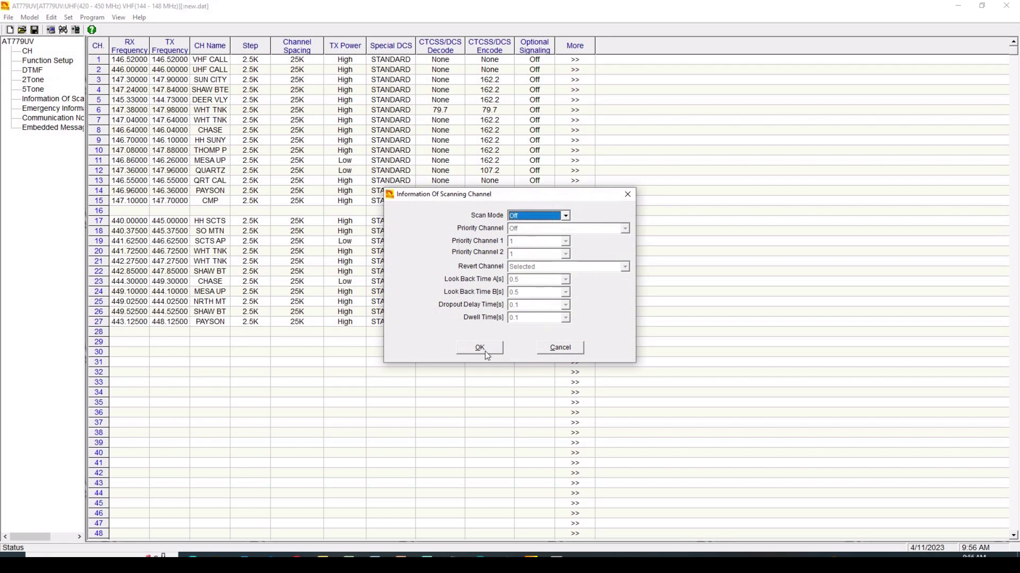
click(479, 348)
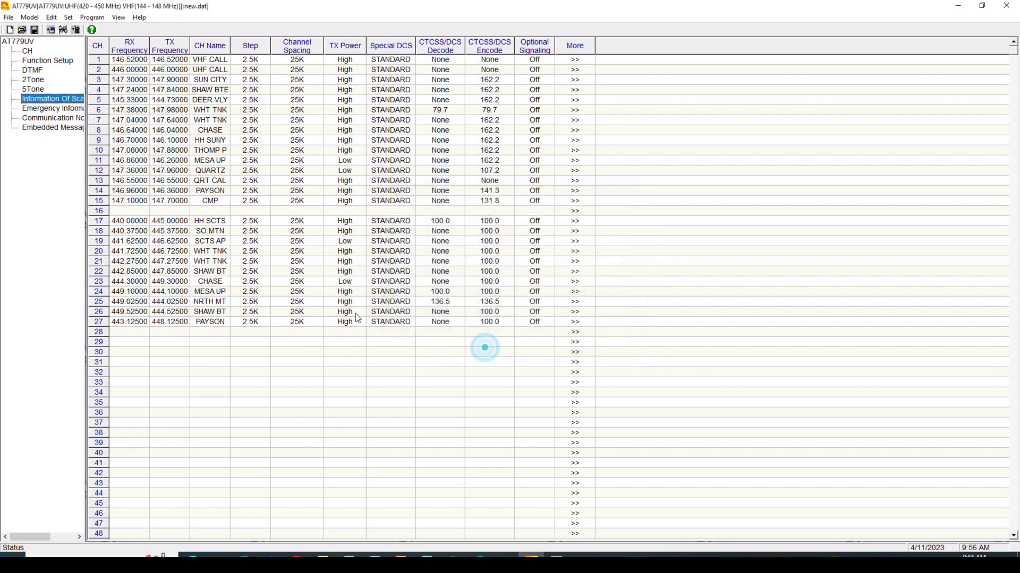
click(45, 112)
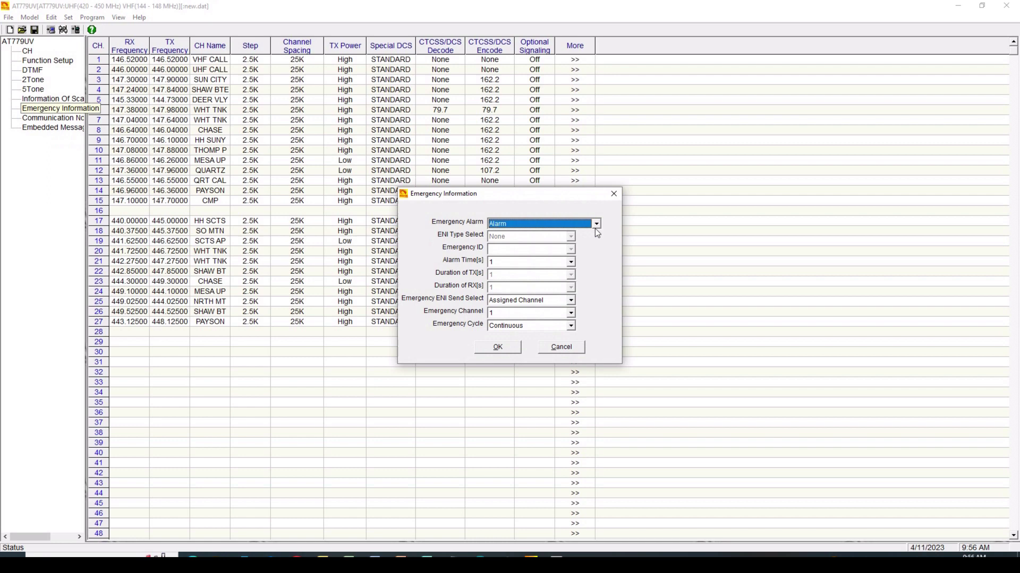
click(596, 224)
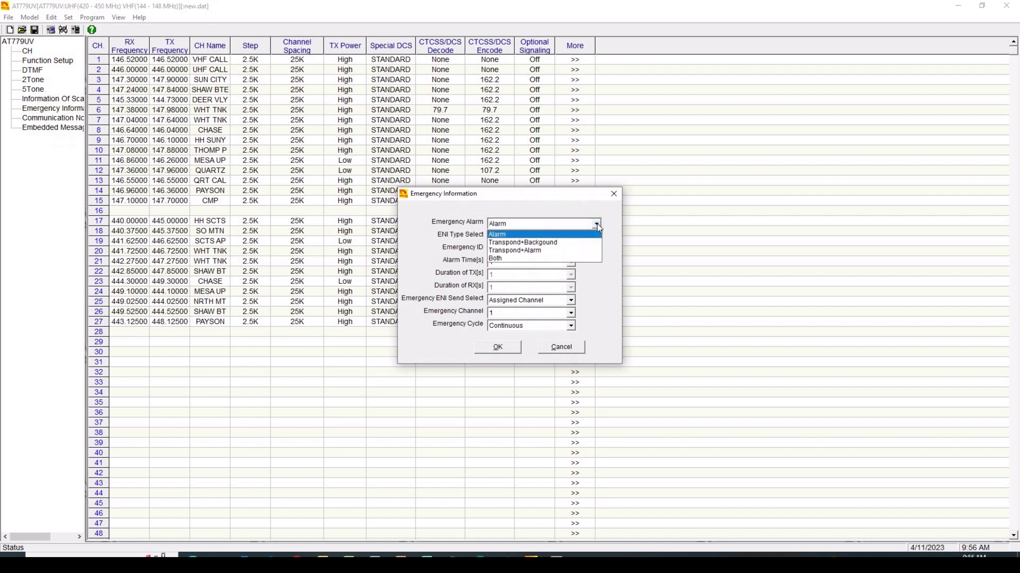
click(597, 224)
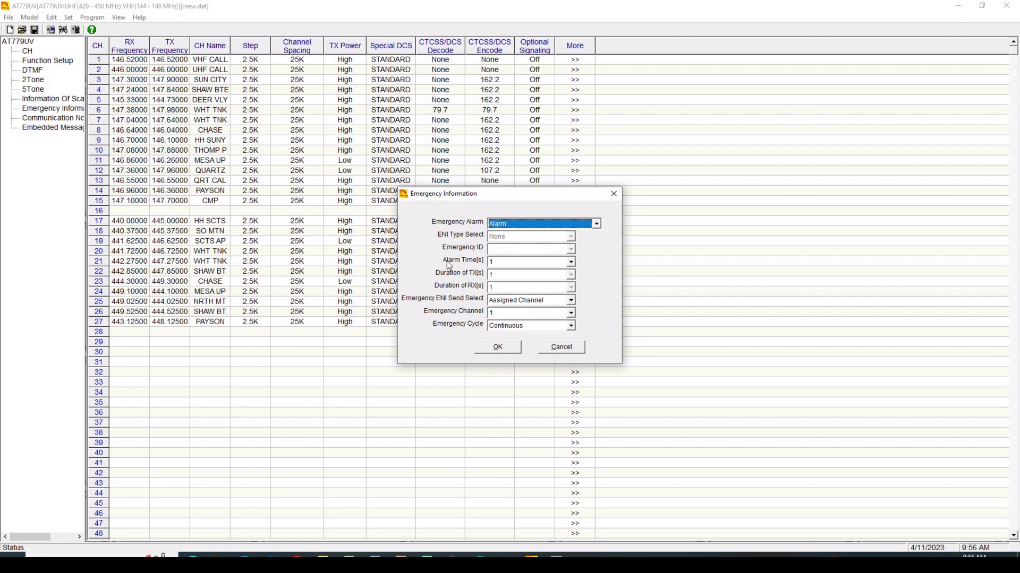
click(551, 350)
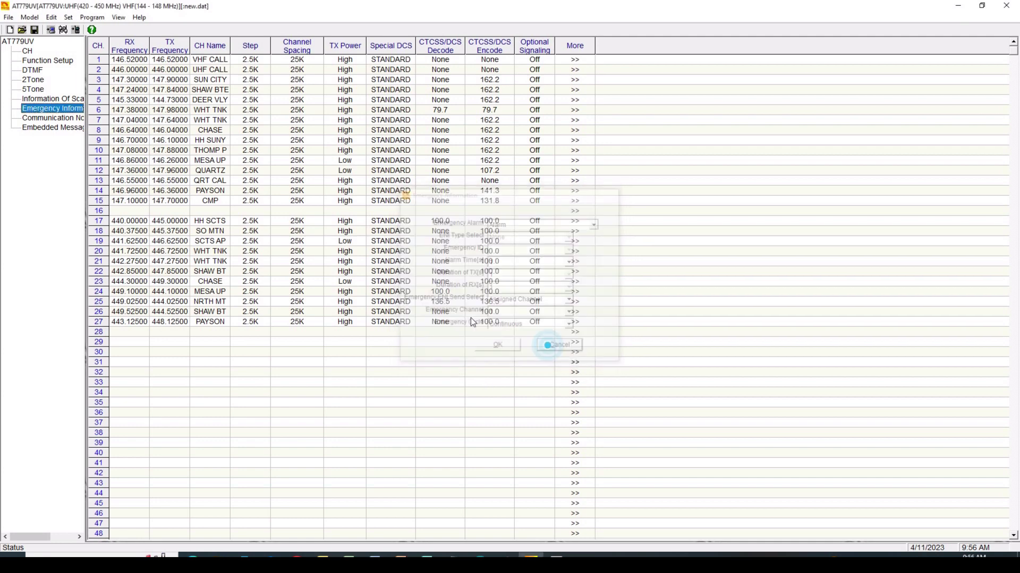
click(44, 121)
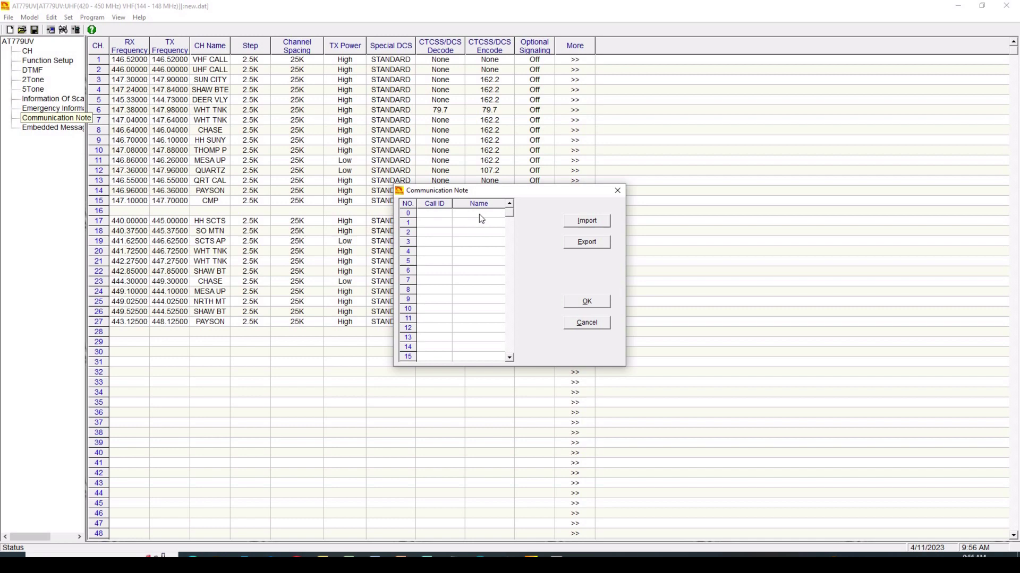
Close the empty Communication Note list, then view and close the Embedded Message details.
click(621, 191)
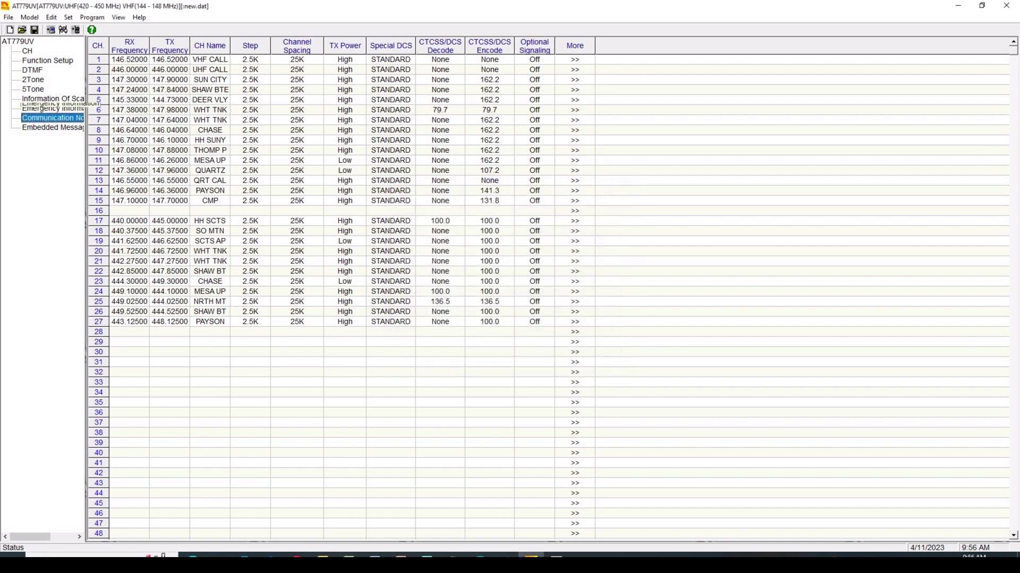
click(51, 128)
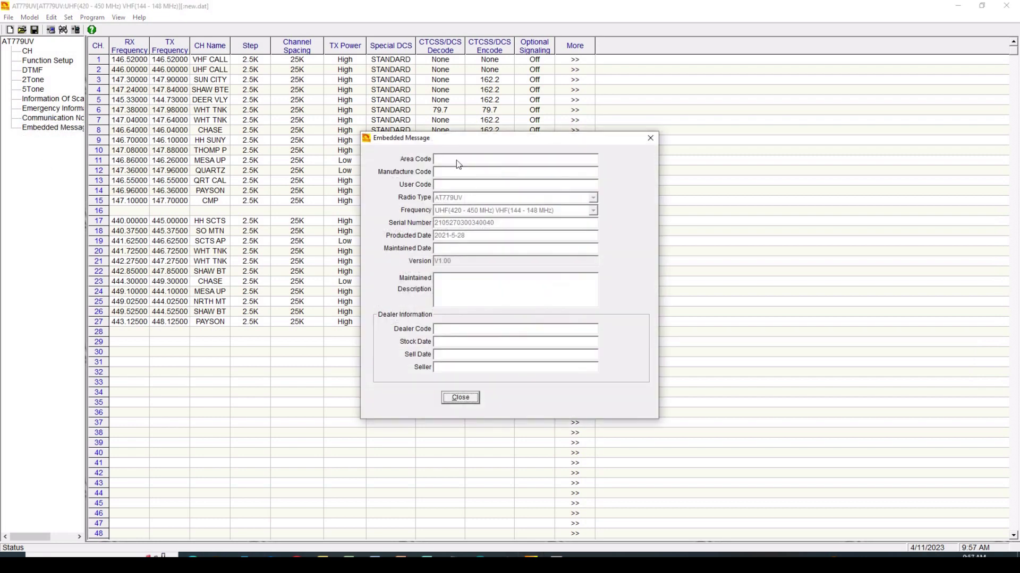
click(460, 398)
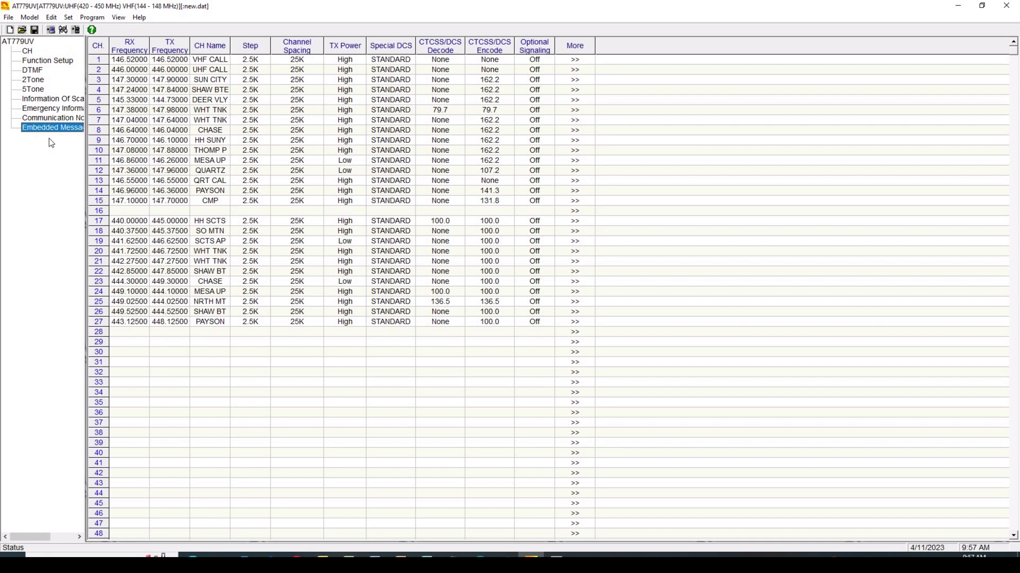
click(29, 17)
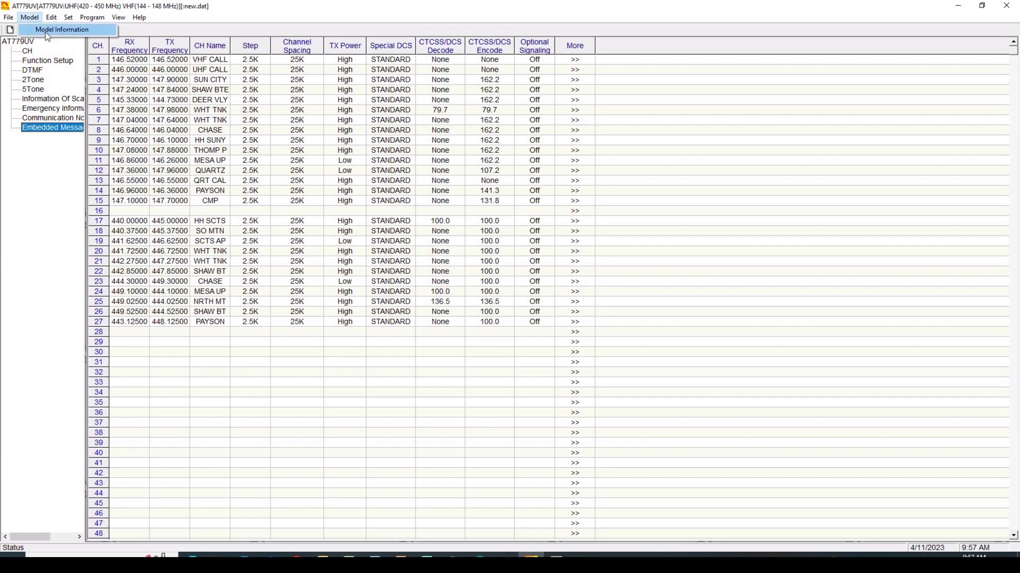
Keep model AT779UV on UHF(420 - 450 MHz) VHF(144 - 148 MHz) in Model Information and confirm.
click(45, 32)
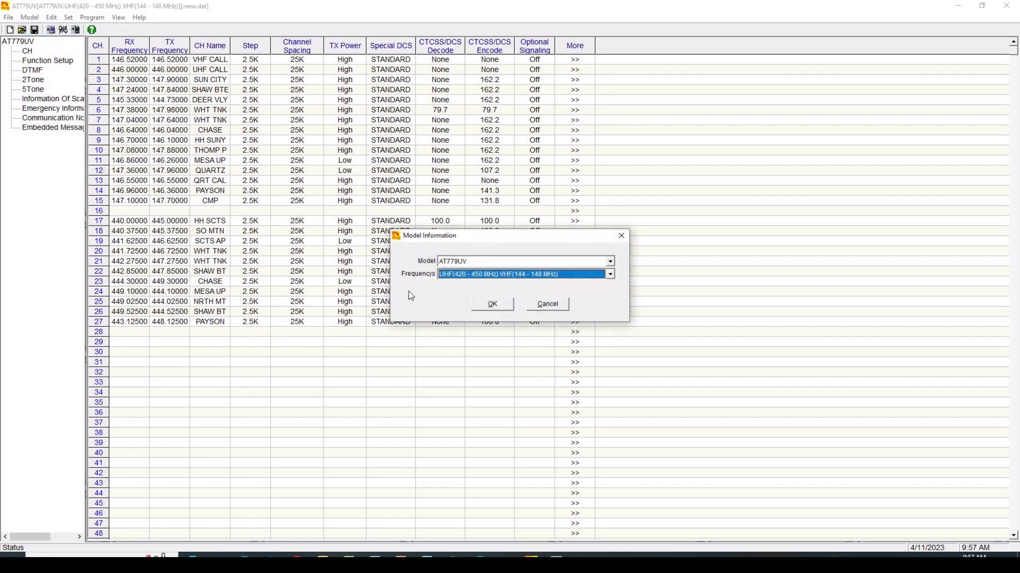
click(609, 275)
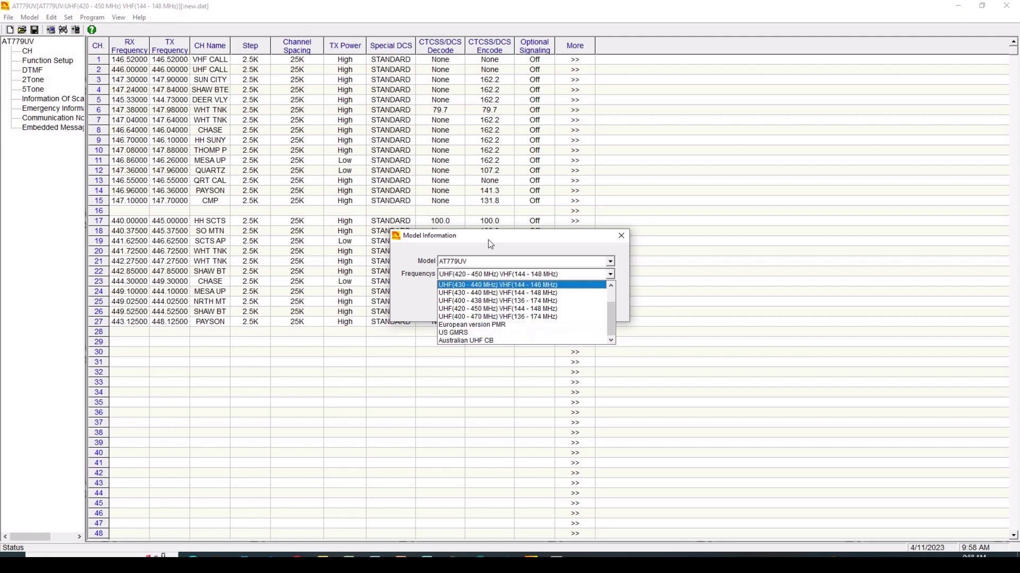
click(484, 274)
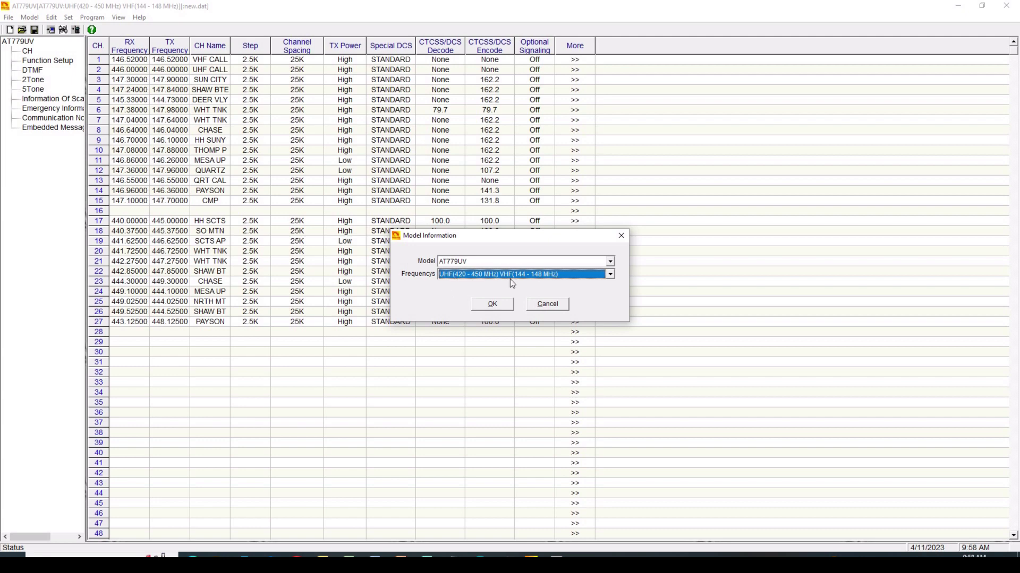
click(481, 305)
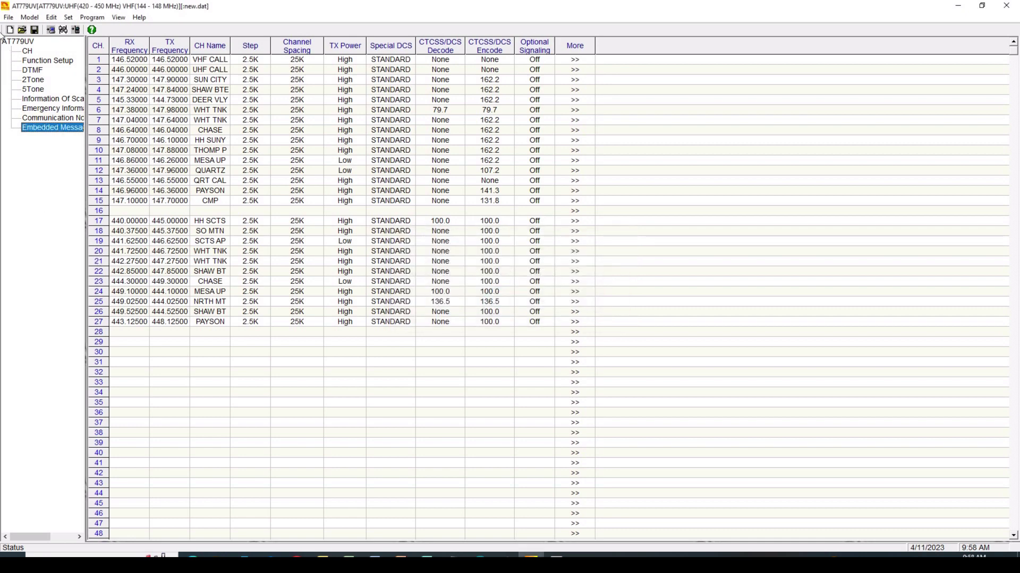
click(9, 21)
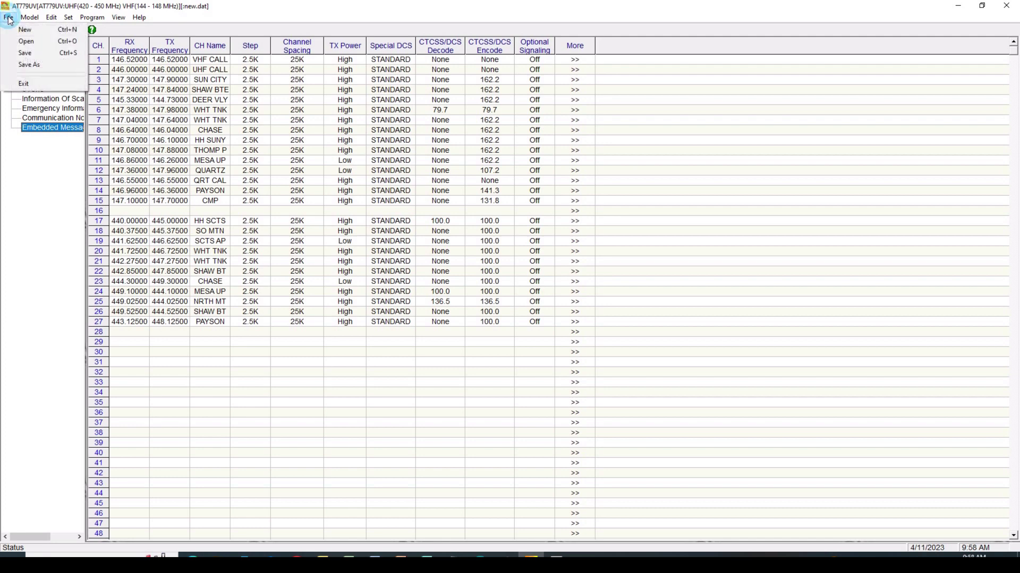
click(36, 63)
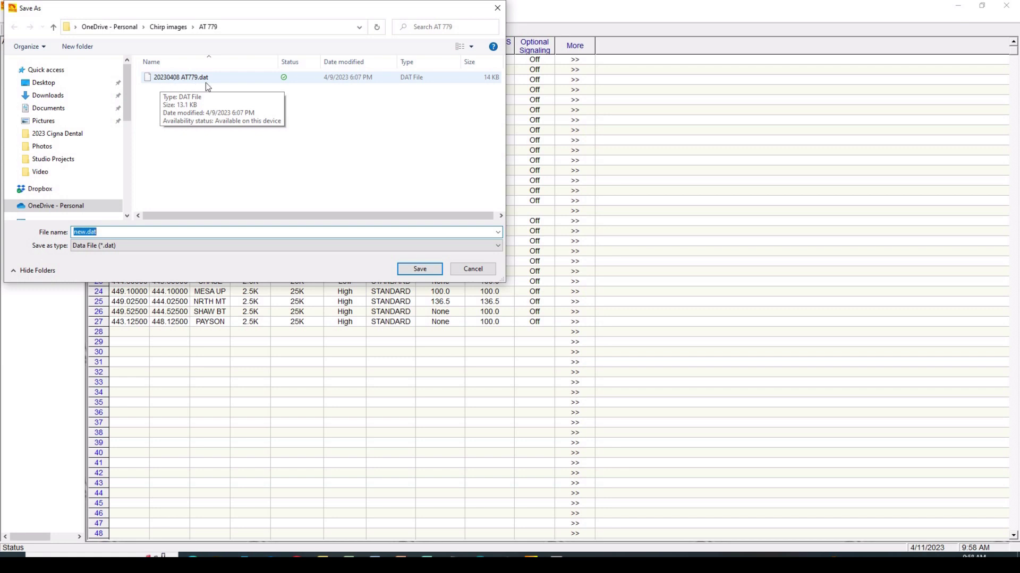
click(471, 269)
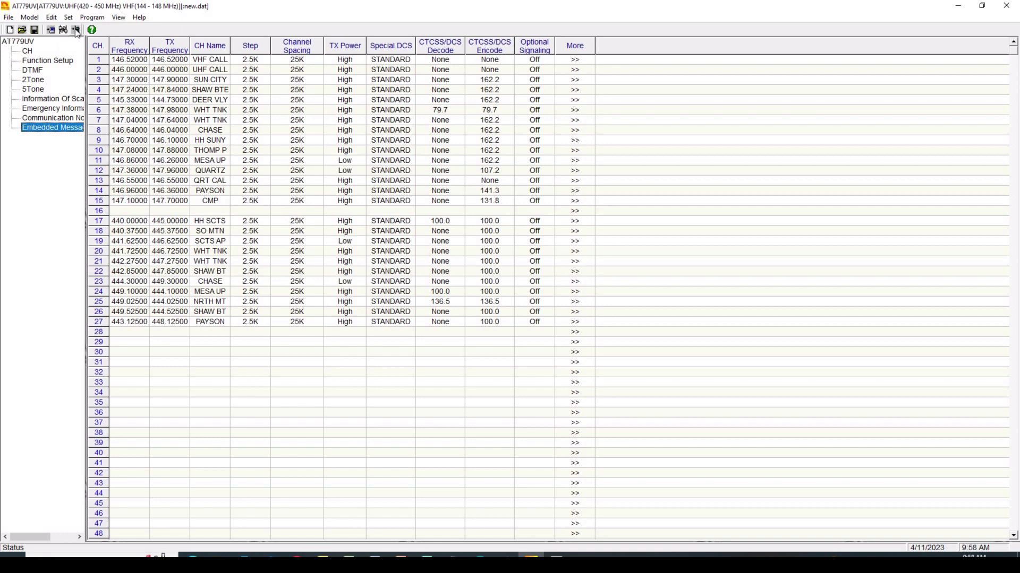
Write the 27-channel programming to the radio via Write To Radio and acknowledge Write Data Completed.
click(97, 20)
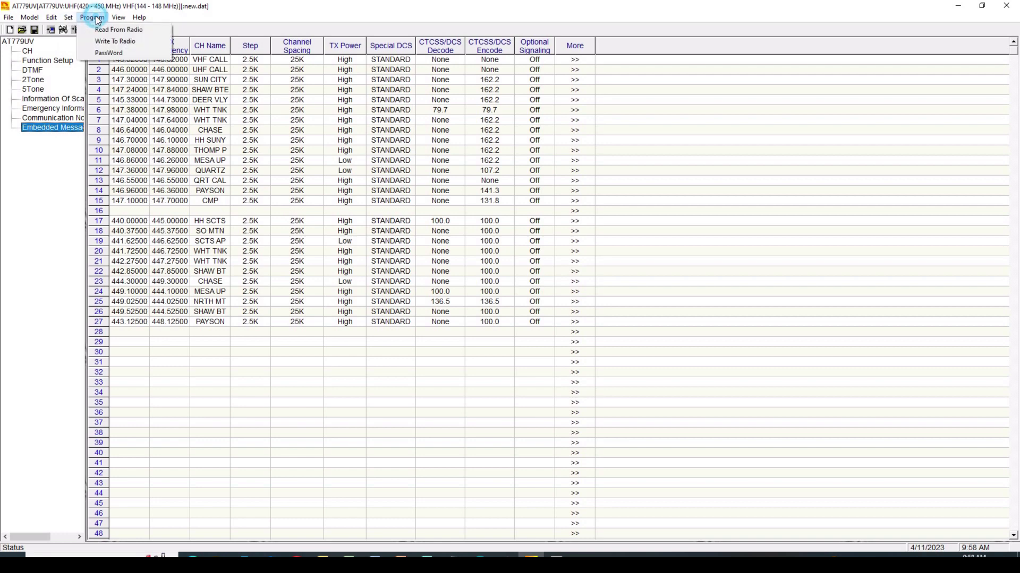
click(107, 39)
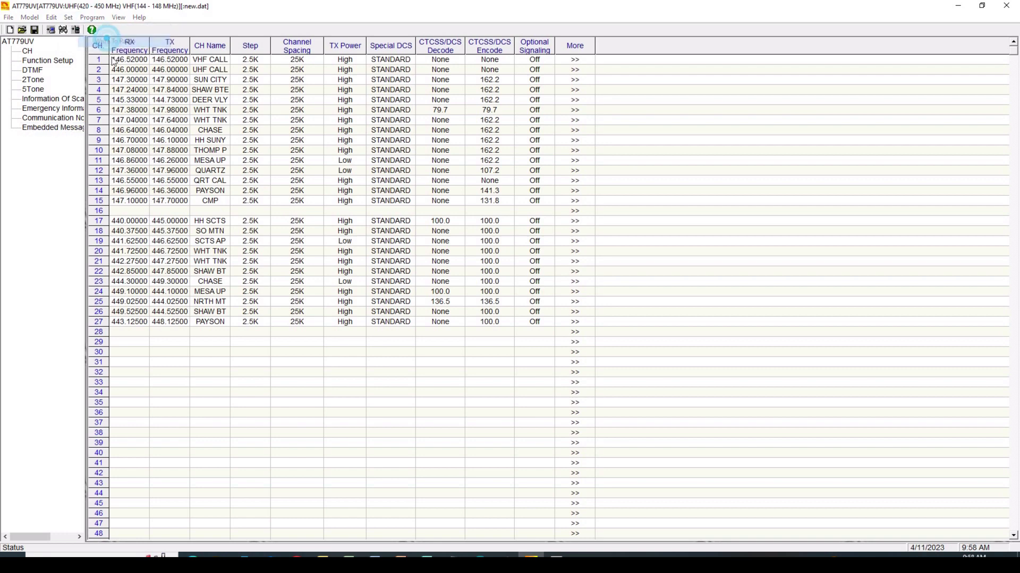
click(492, 317)
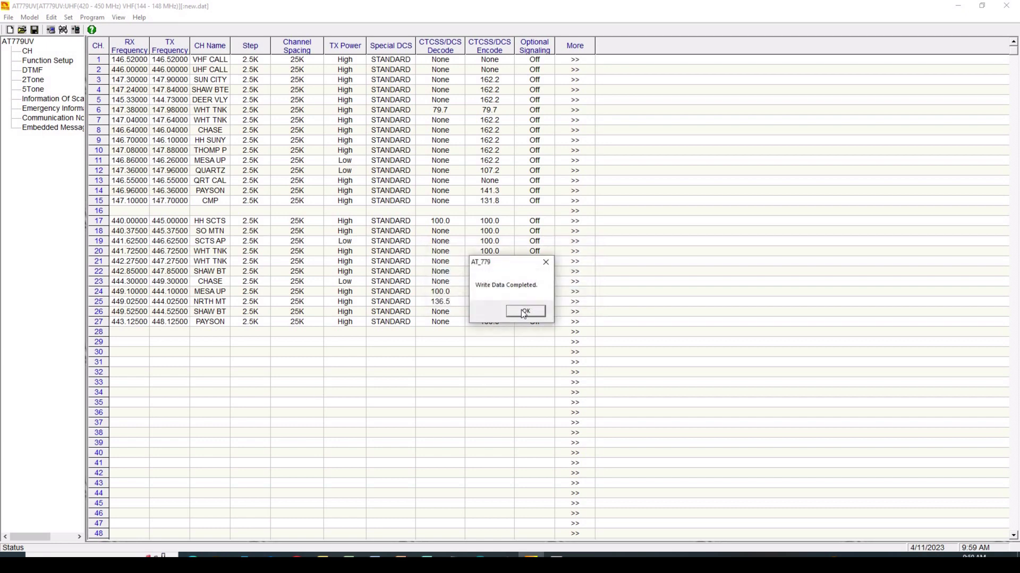
click(523, 312)
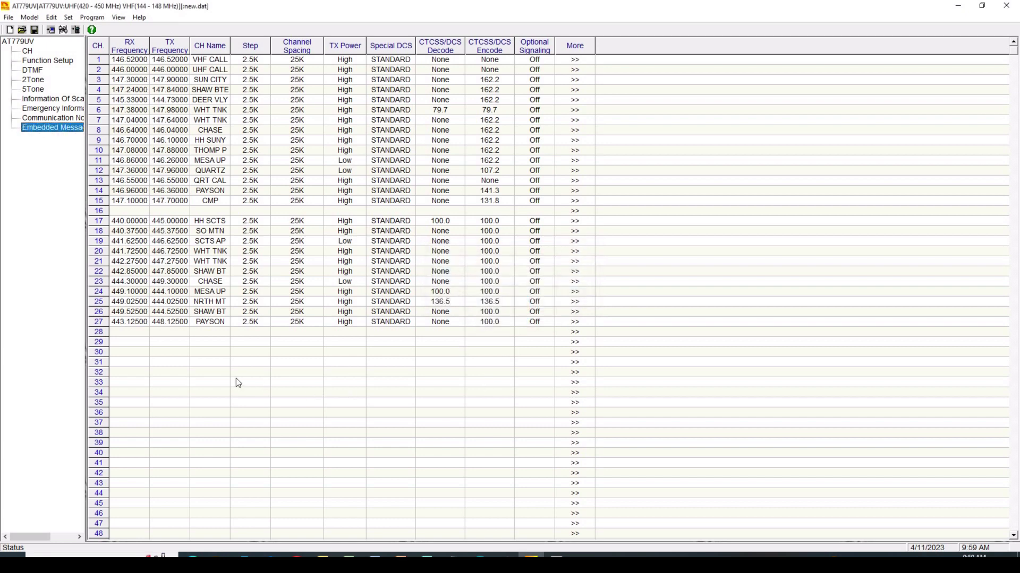